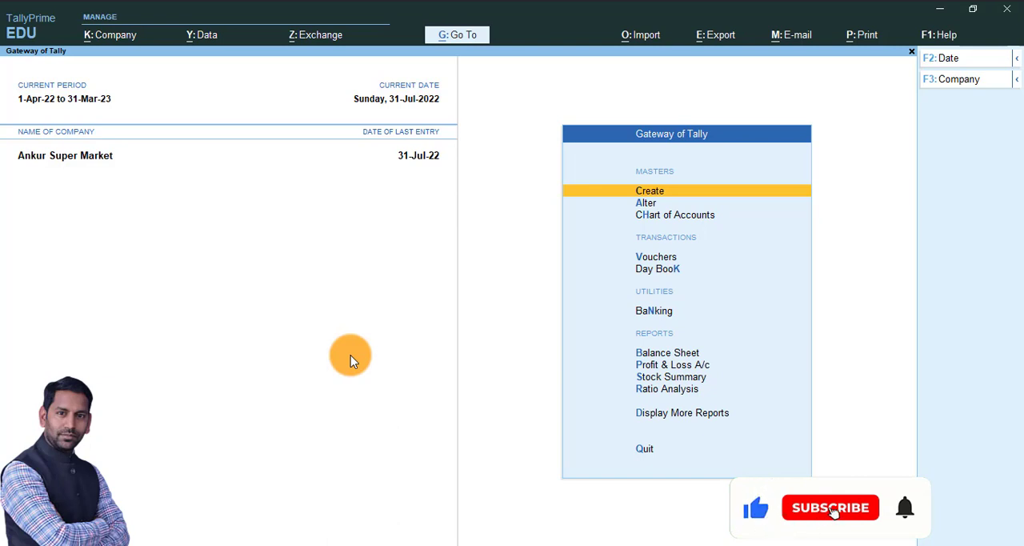
key(Down)
key(Down)
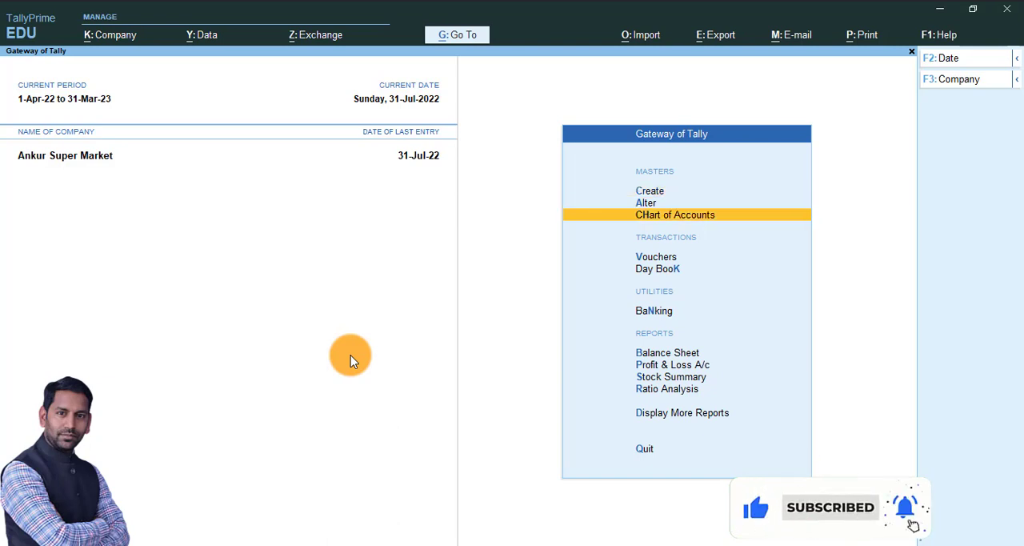
key(Down)
key(Return)
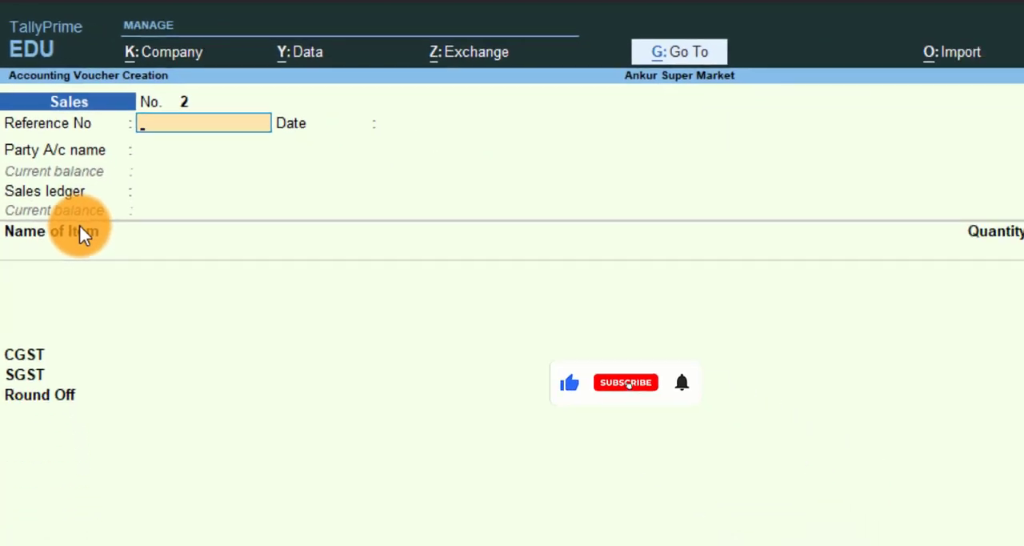
key(Return)
key(Return)
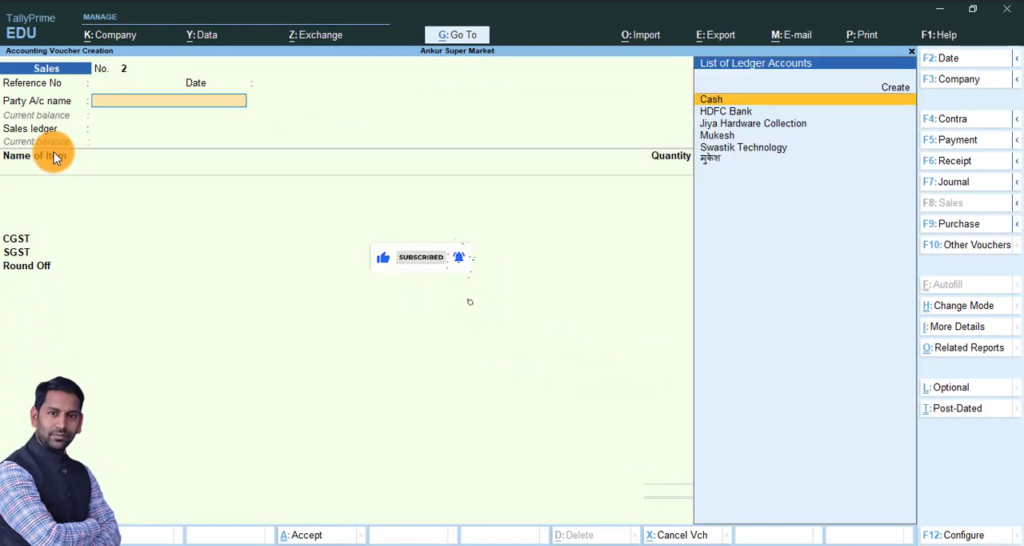
key(Return)
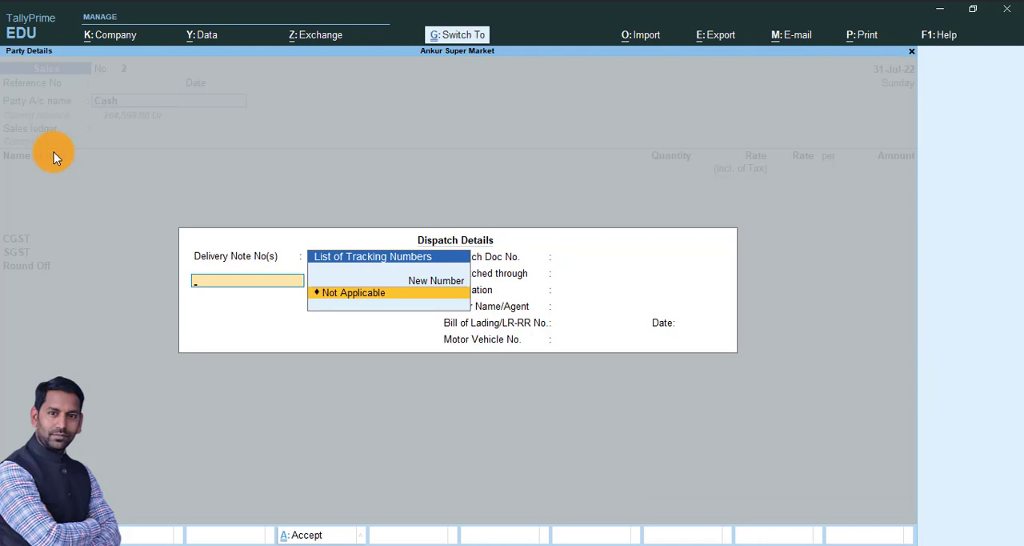
key(ctrl+a)
key(ctrl+a)
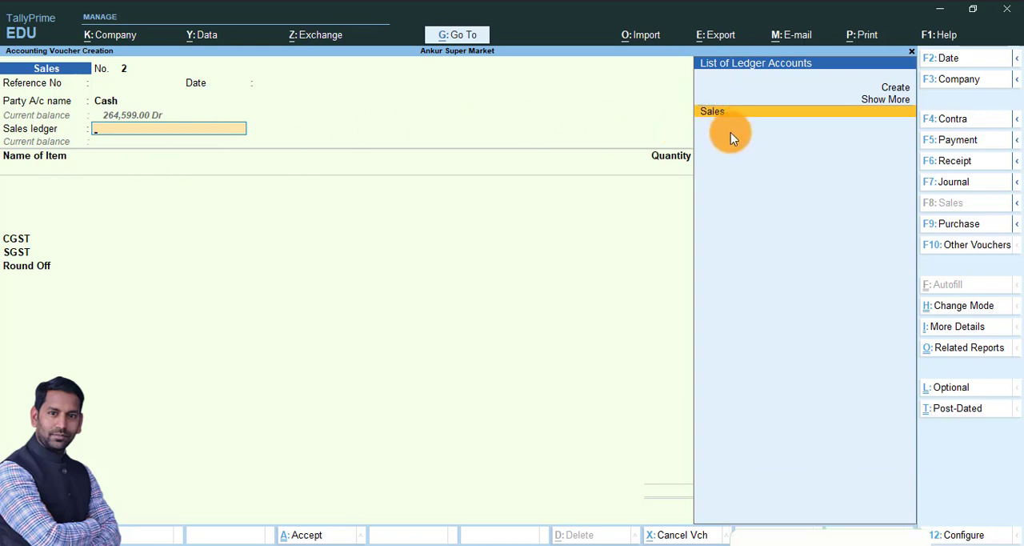
key(Return)
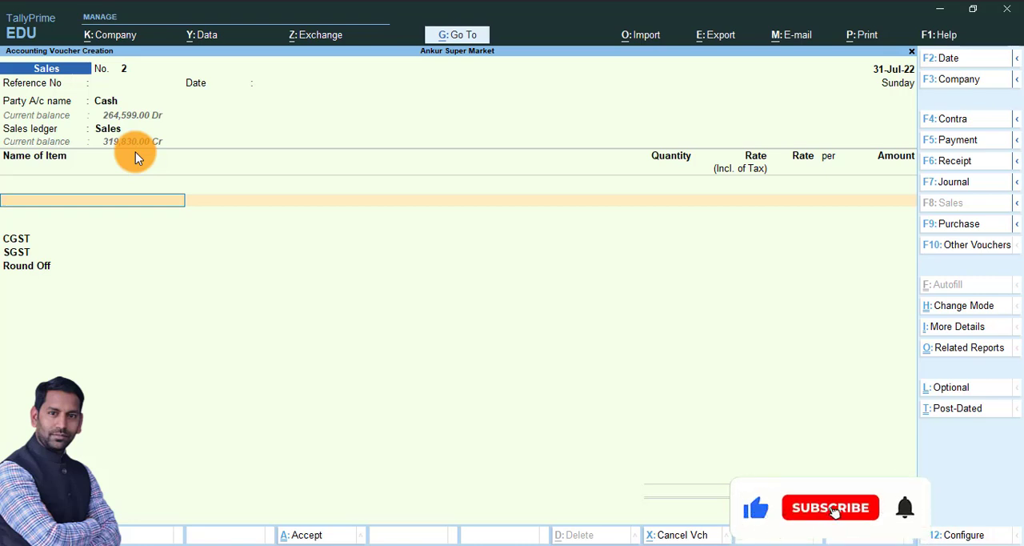
key(Escape)
key(Escape)
key(Escape)
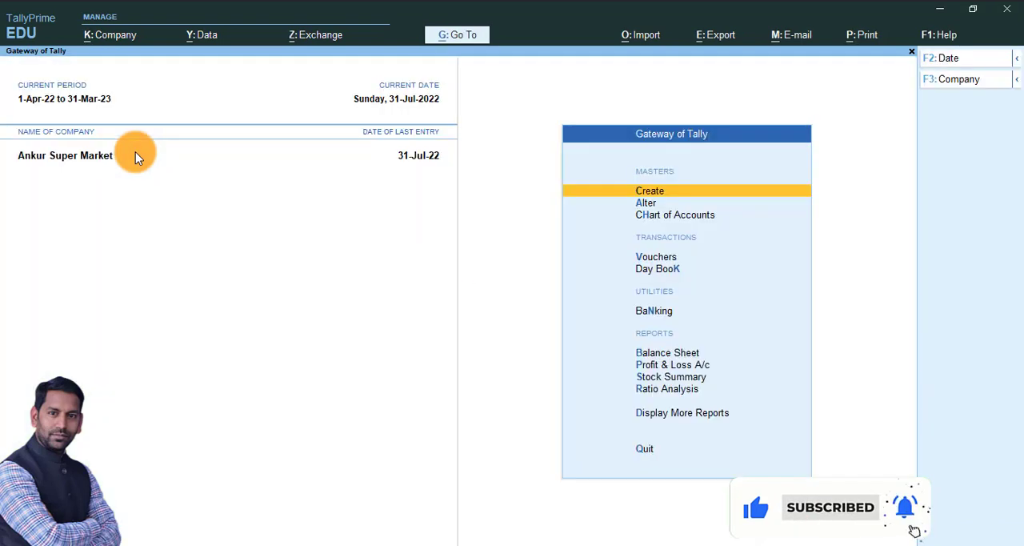
Step: Open the Sales voucher type for alteration from the accounting masters
key(Down)
key(Return)
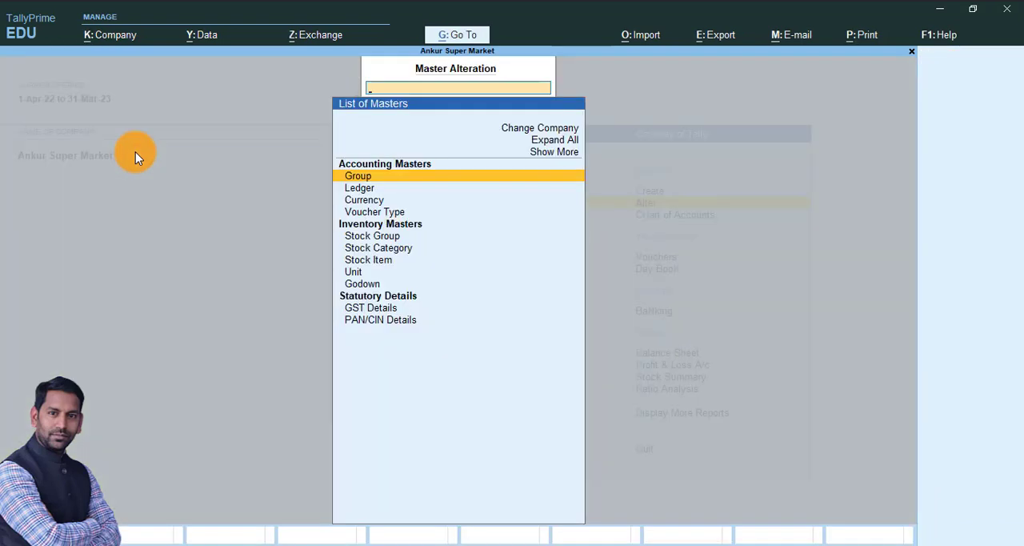
key(Down)
key(Down)
key(Down)
key(Return)
text(Sa)
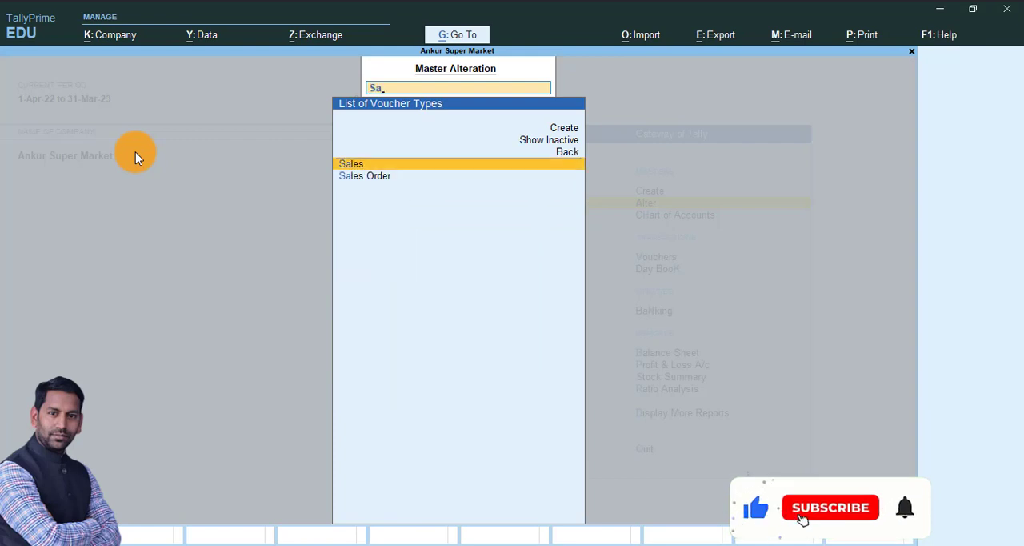
key(Return)
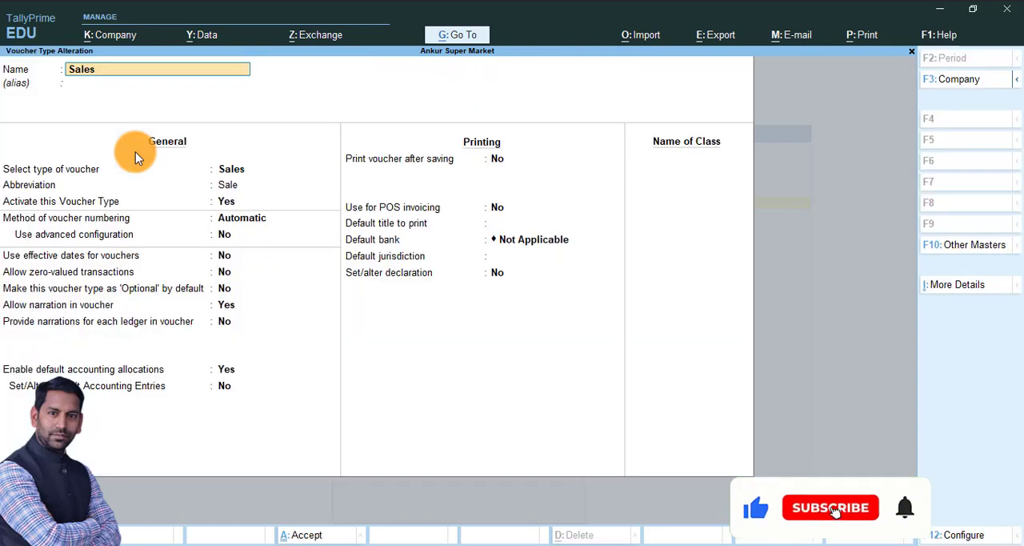
Step: Add a voucher class named Sales to the voucher type, keeping its general and printing settings
key(Return)
key(Return)
key(Return)
key(Return)
key(Return)
key(Return)
key(Return)
key(Return)
key(Return)
key(Return)
key(Return)
key(Return)
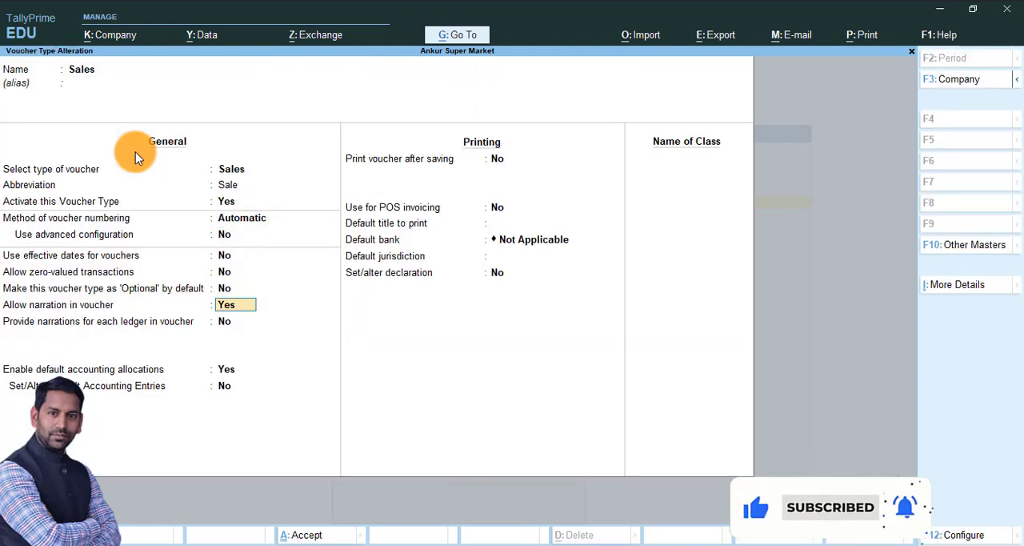
key(Return)
key(Return)
key(Return)
key(Return)
key(Return)
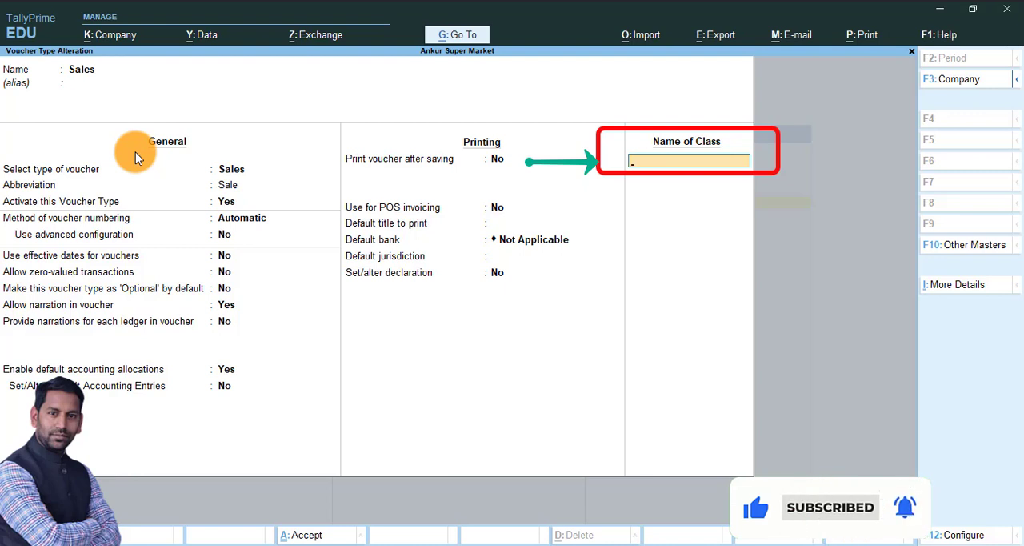
text(les)
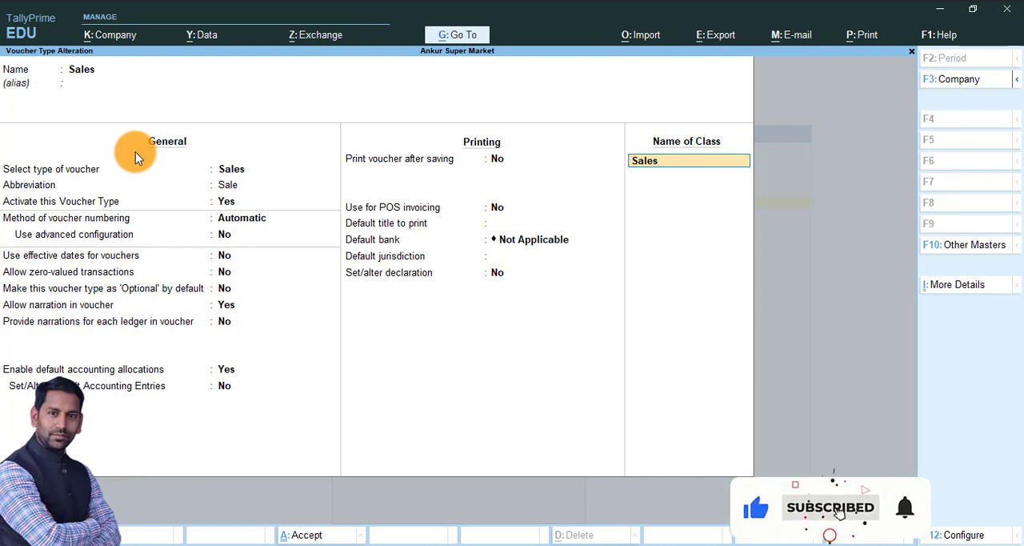
key(Return)
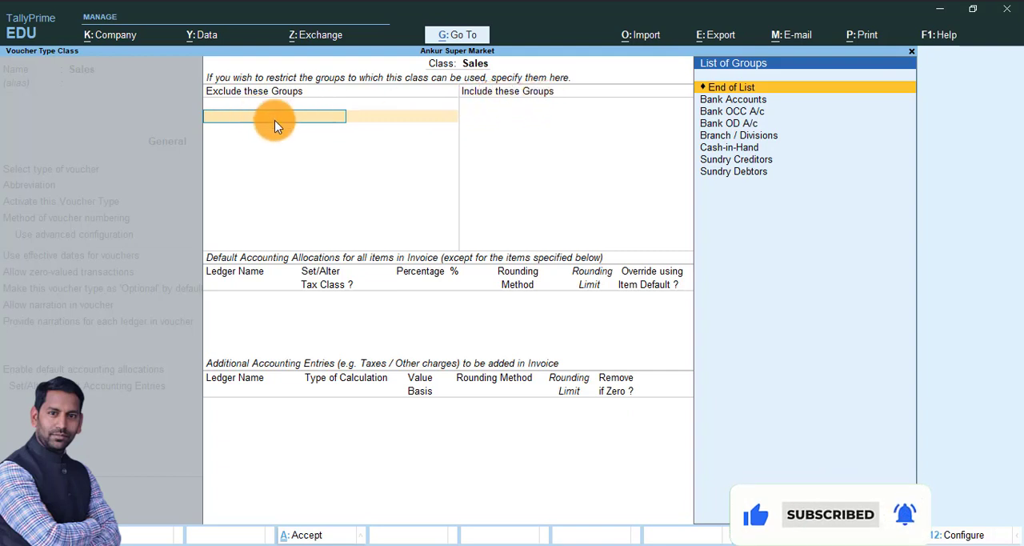
Step: Restrict the Sales class to the Bank Accounts, Cash-in-Hand and Sundry Debtors groups, with no excluded groups
key(Return)
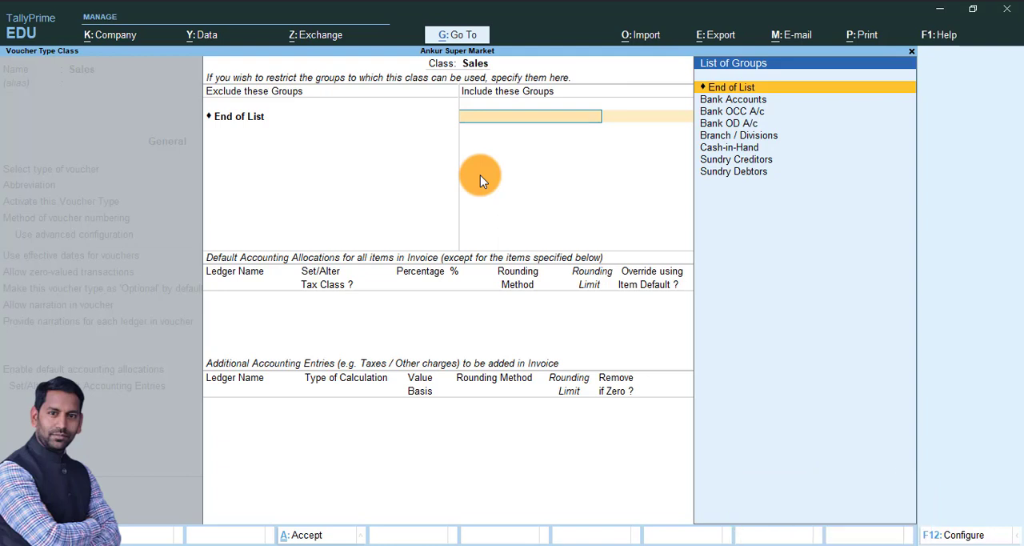
key(Down)
key(Return)
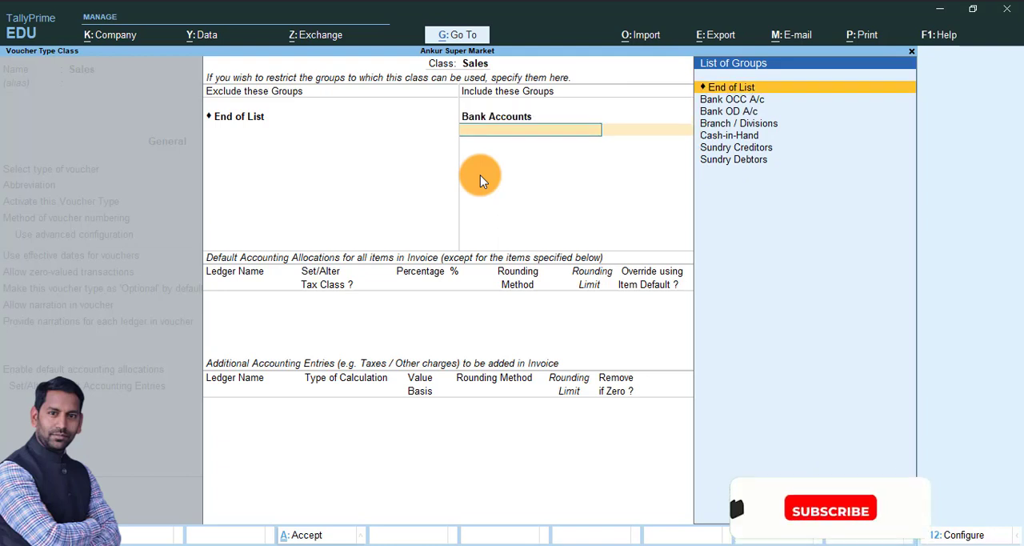
key(Down)
key(Down)
key(Down)
key(Down)
key(Return)
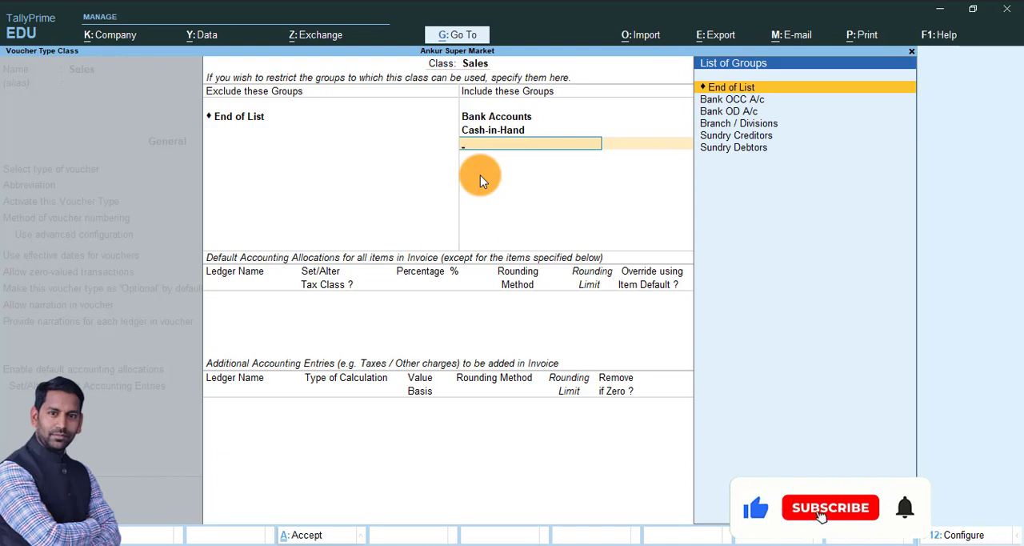
key(Down)
key(Down)
key(Down)
key(Down)
key(Down)
key(Return)
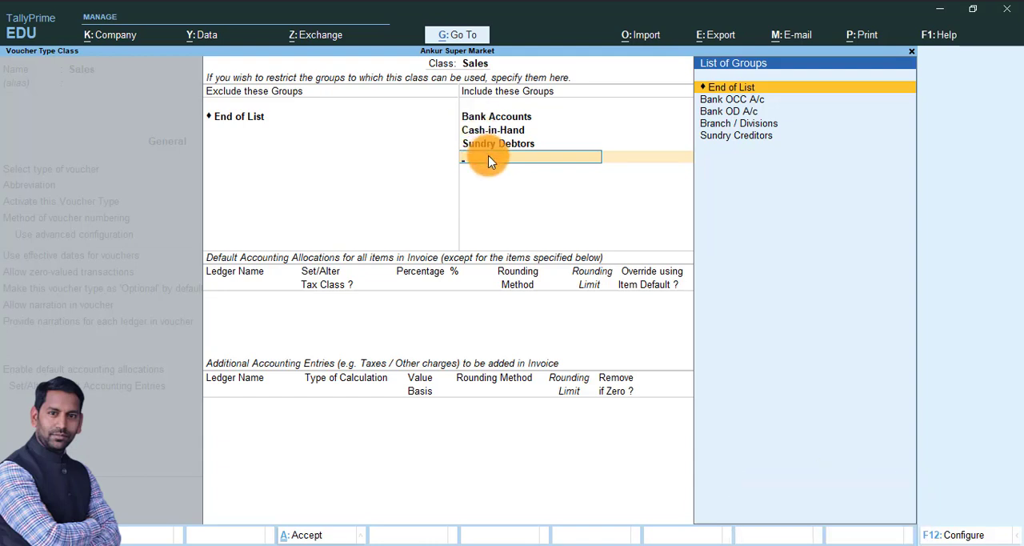
key(Return)
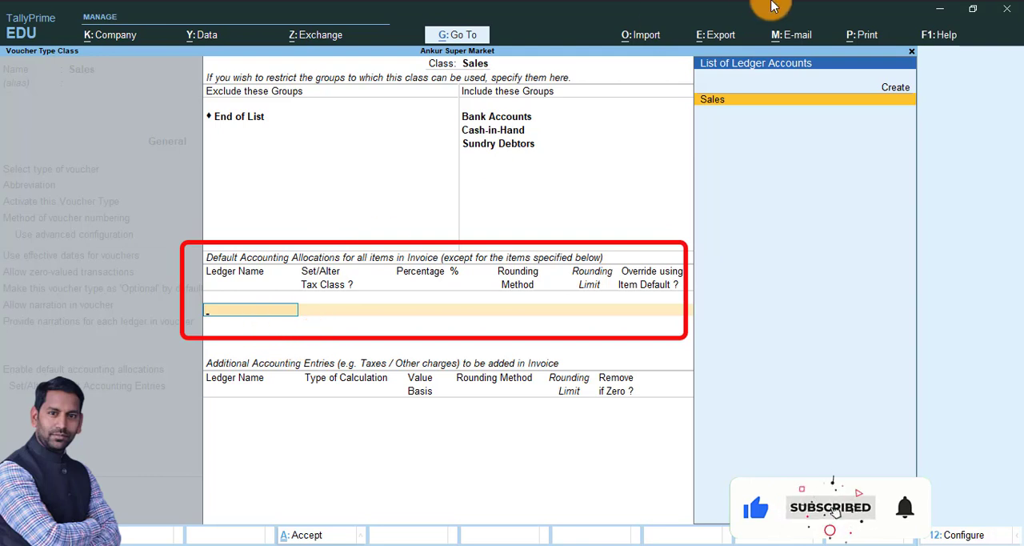
Step: Set the Sales ledger as the 100% default allocation and add CGST and SGST as additional accounting entries
click(715, 102)
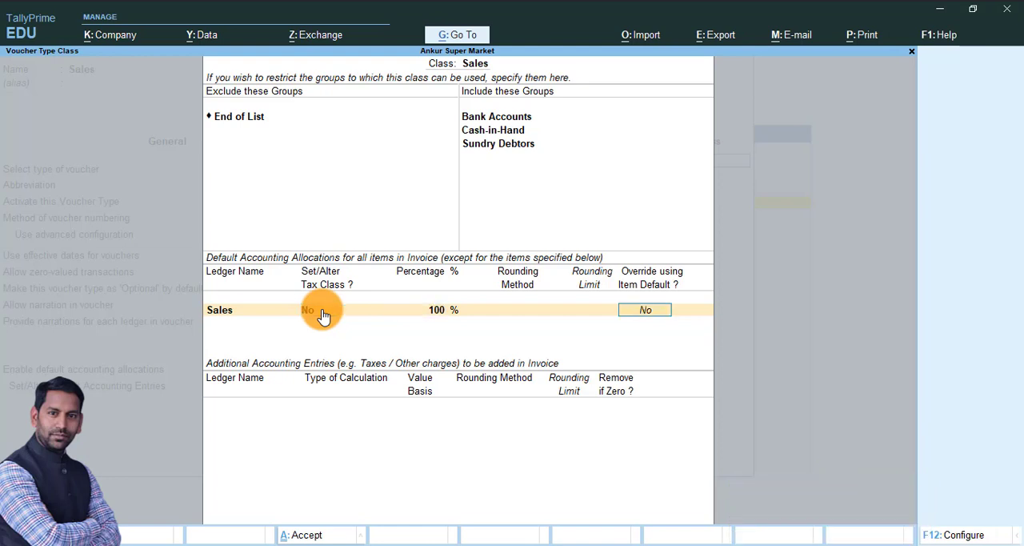
key(Return)
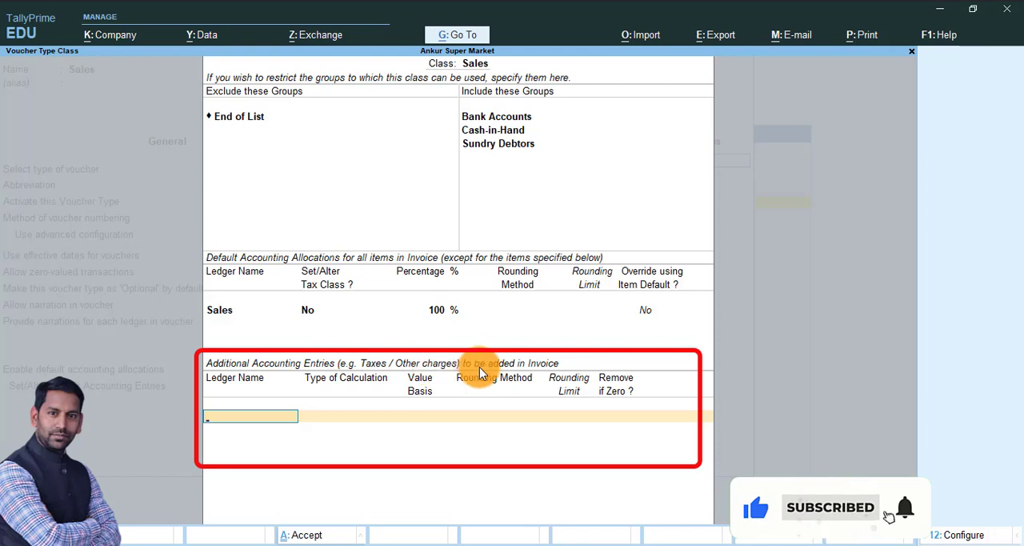
text(c)
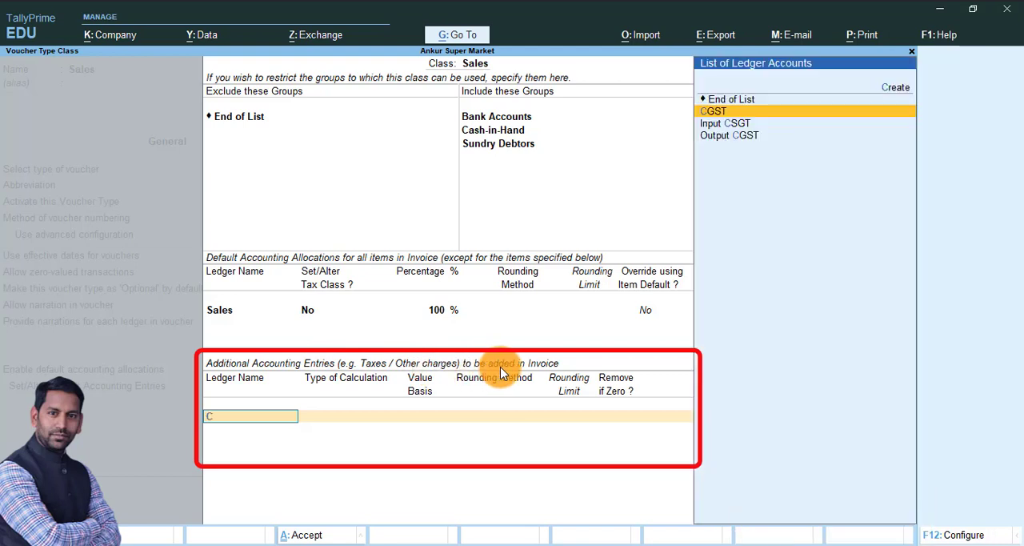
text(gs)
key(Return)
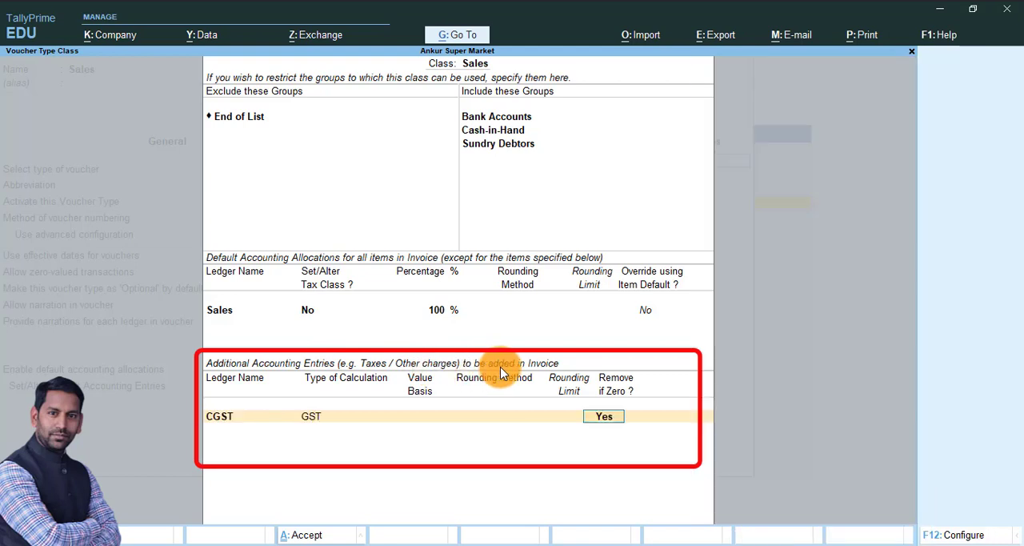
key(Return)
text(sgs)
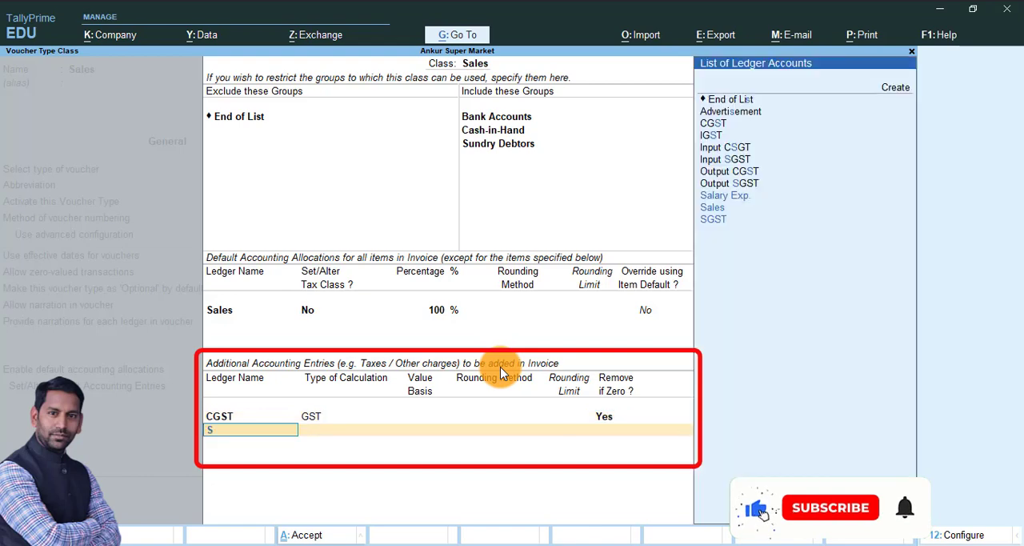
key(Return)
key(Return)
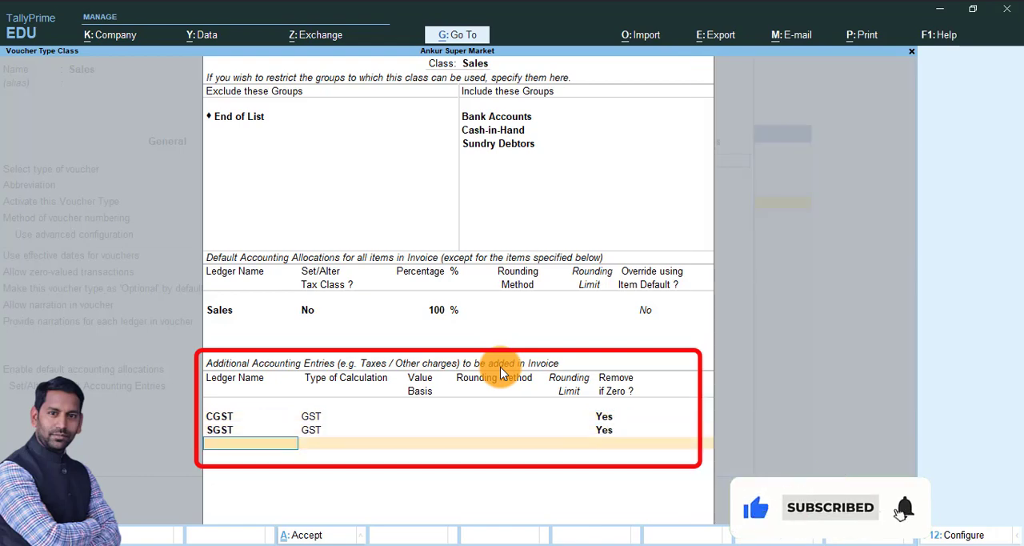
Step: Add Round Off as an additional entry using As Total Amount Rounding, Normal Rounding and limit 1, and accept the class
text(ro)
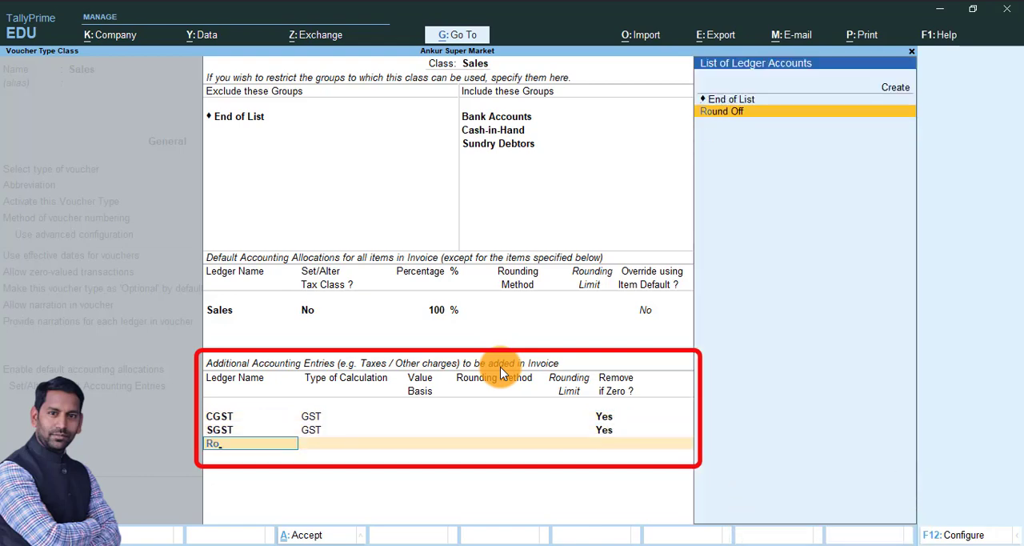
key(Return)
key(Down)
key(Down)
key(Down)
key(Down)
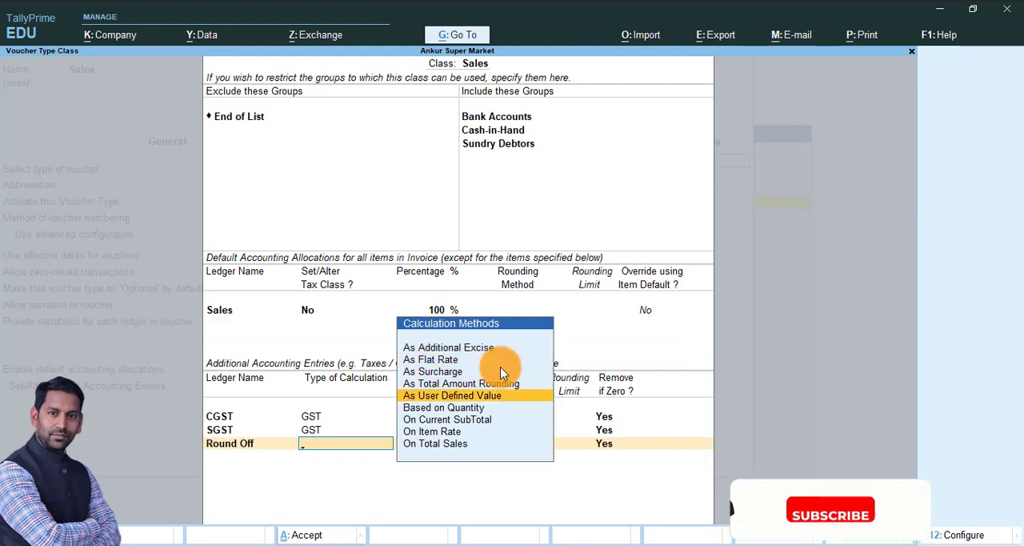
key(Up)
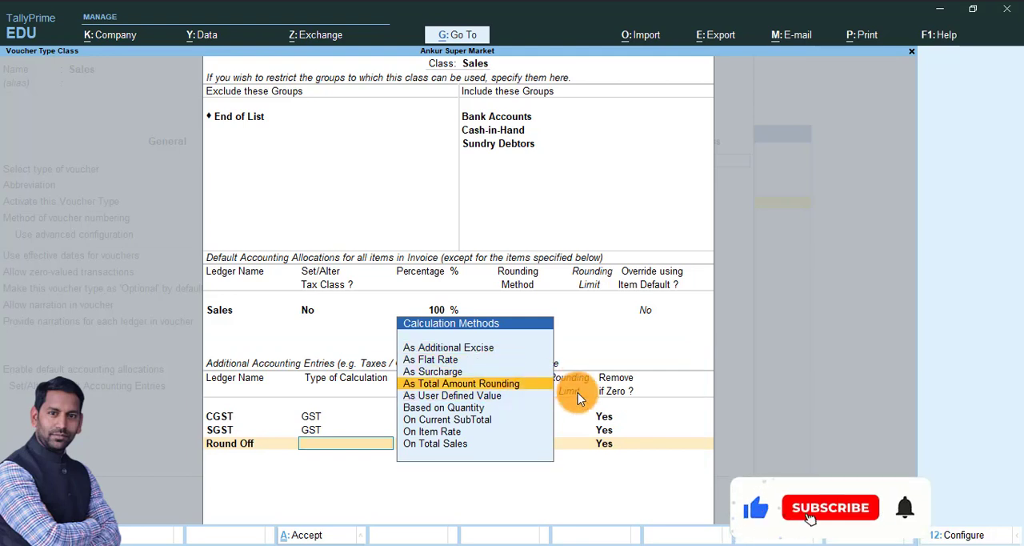
key(Return)
key(Down)
key(Down)
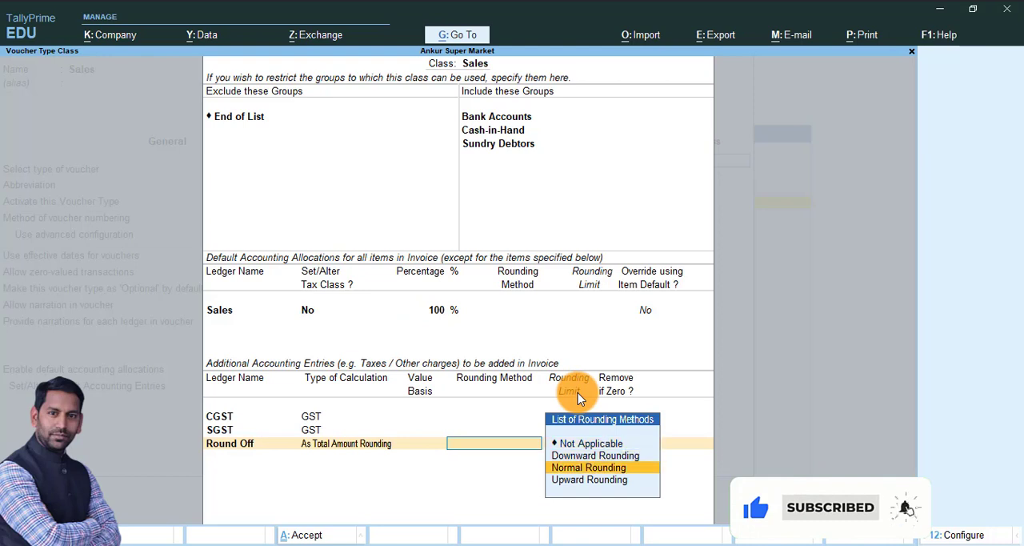
key(Return)
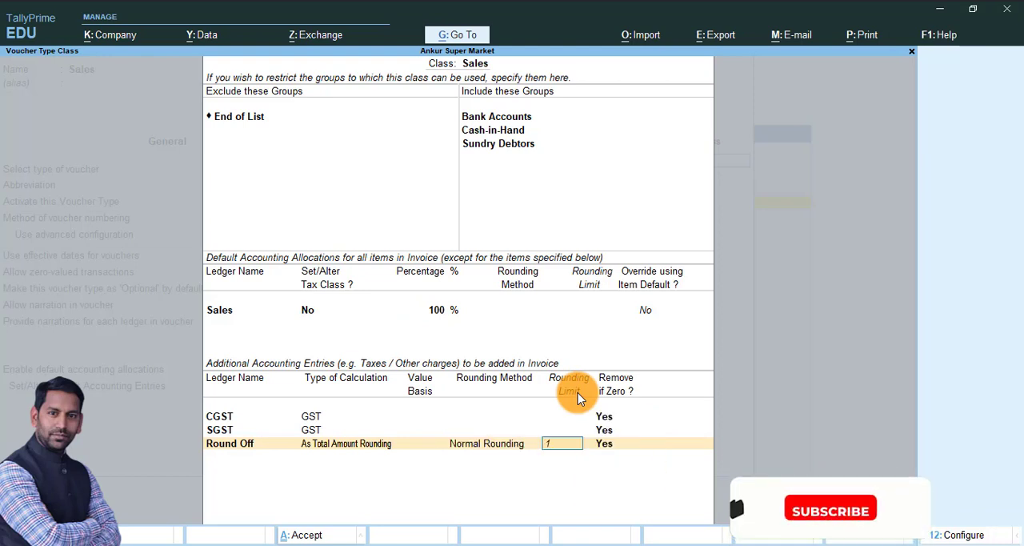
key(Return)
key(Return)
Step: Save the altered Sales voucher type and return to the Gateway of Tally
key(Return)
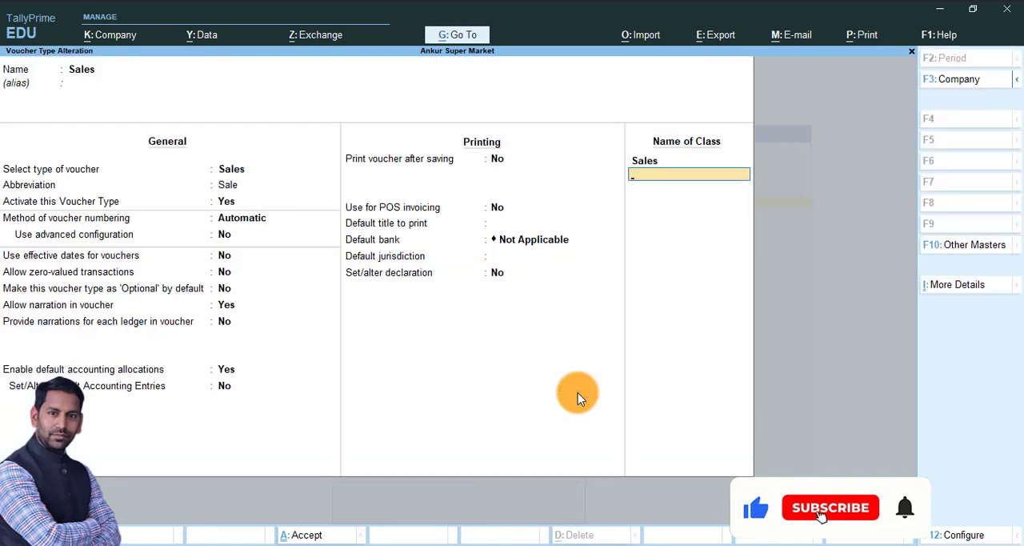
key(Return)
key(Return)
key(Escape)
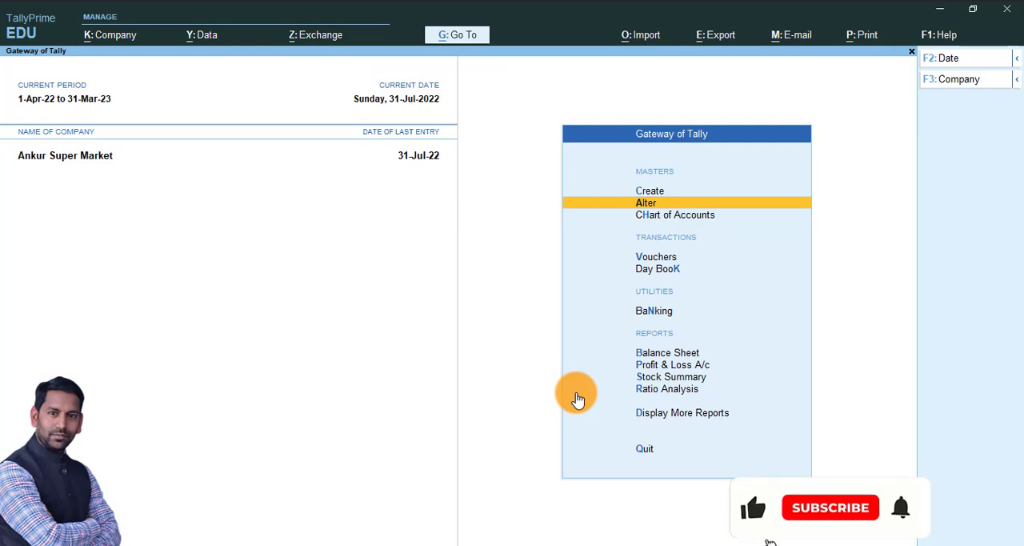
Step: Open a new Sales voucher with the voucher type Sales and the voucher class Sales
key(Down)
key(Down)
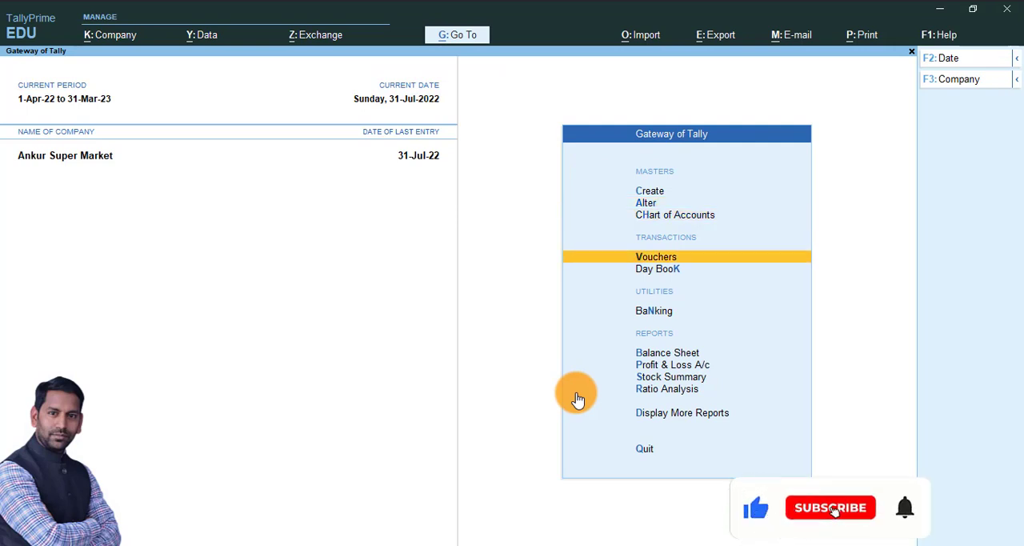
key(Return)
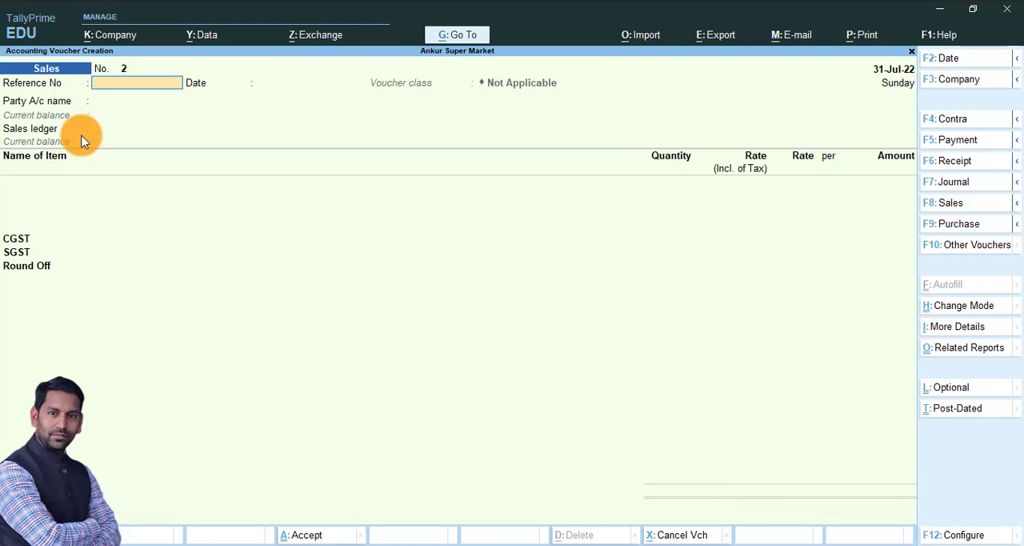
key(F8)
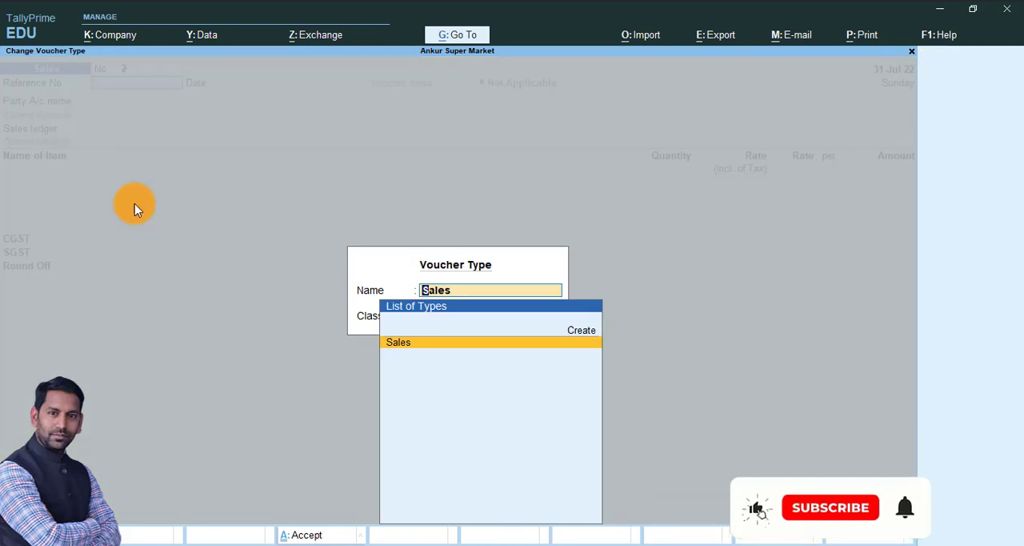
key(Return)
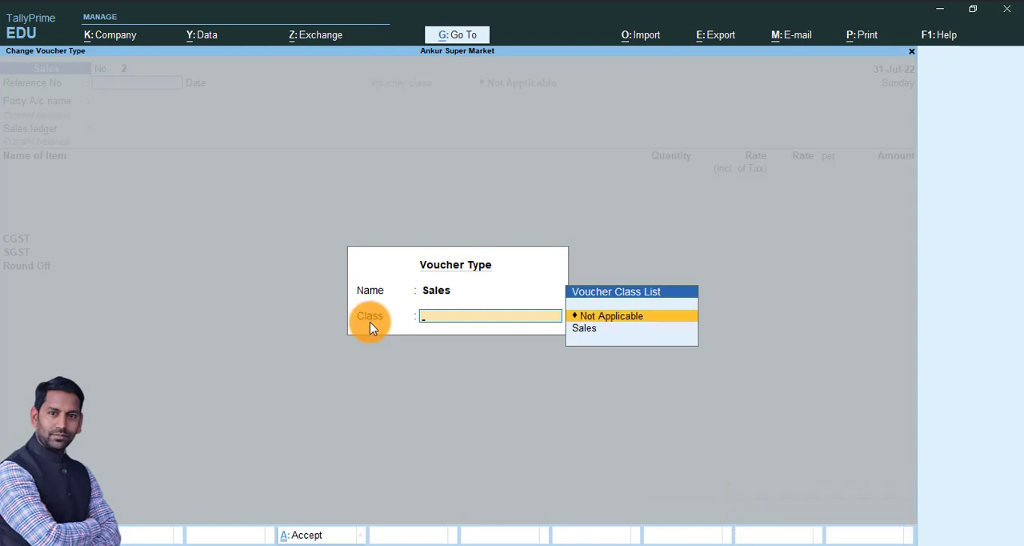
click(591, 340)
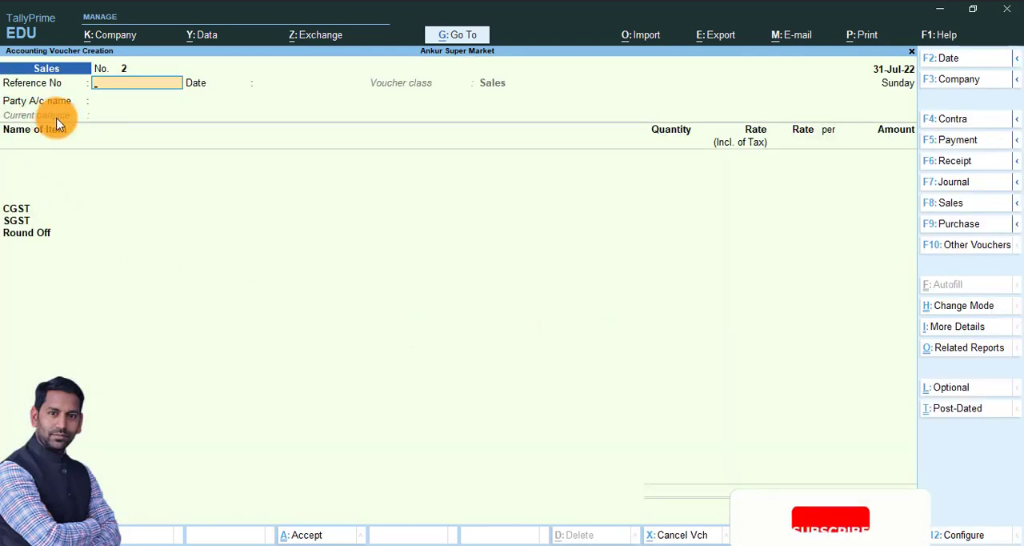
Step: Set Cash as the party account, leaving the reference number, date and dispatch details blank
key(Return)
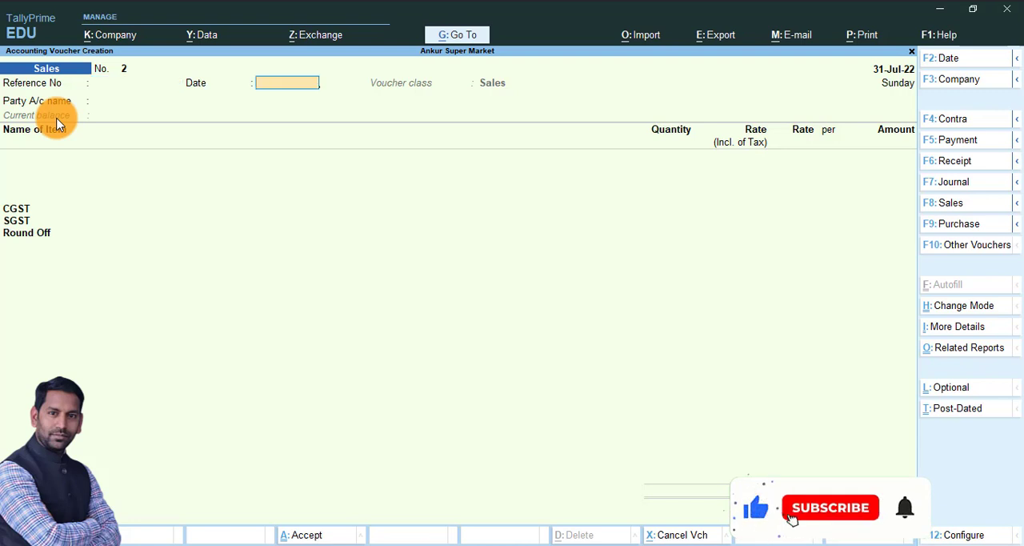
key(Return)
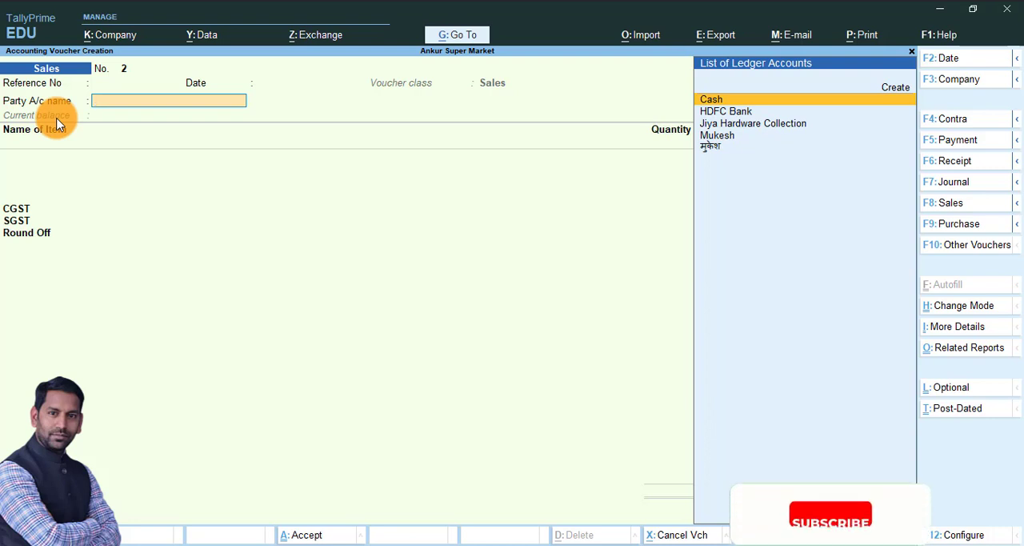
key(Return)
key(Return)
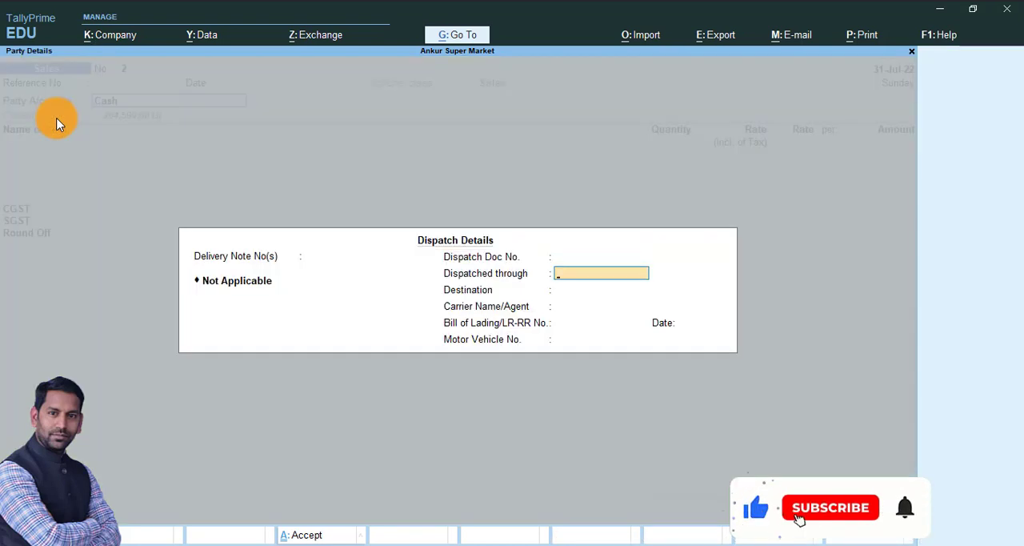
key(ctrl+a)
key(ctrl+a)
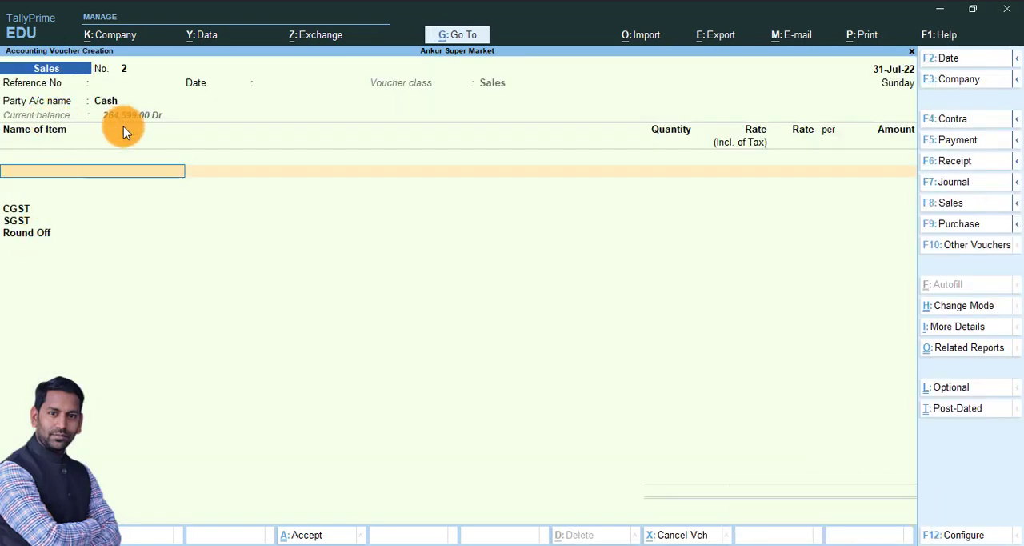
Step: Add the stock item Hard Disk with tracking number Not Applicable, the Warehouse godown and a quantity of 2 Nos
text(Ha)
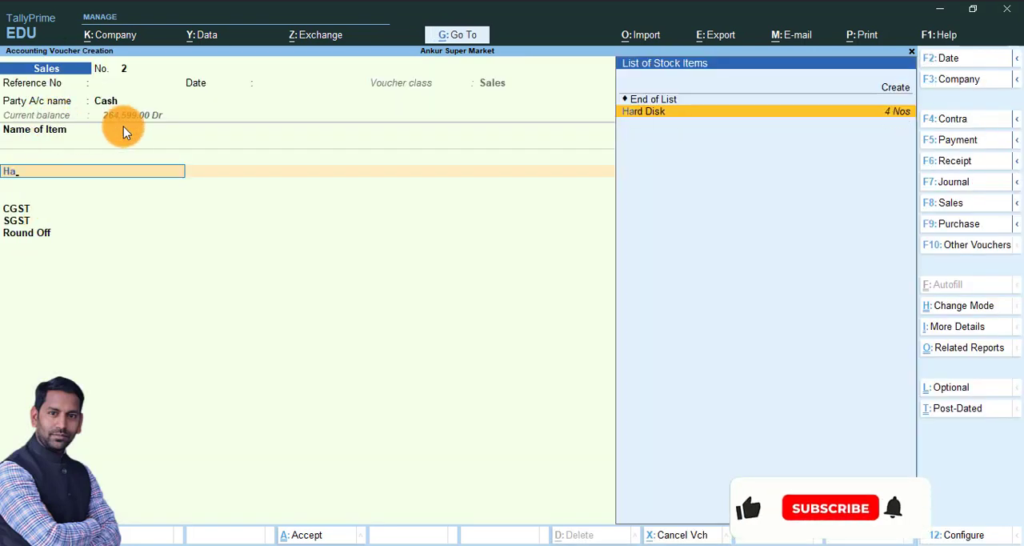
key(Return)
key(Return)
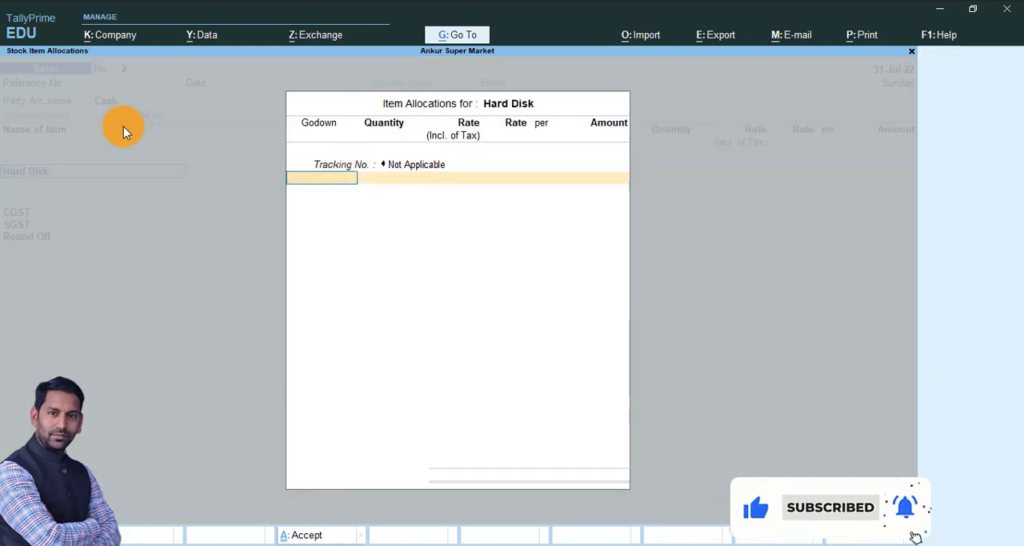
text(W)
key(Return)
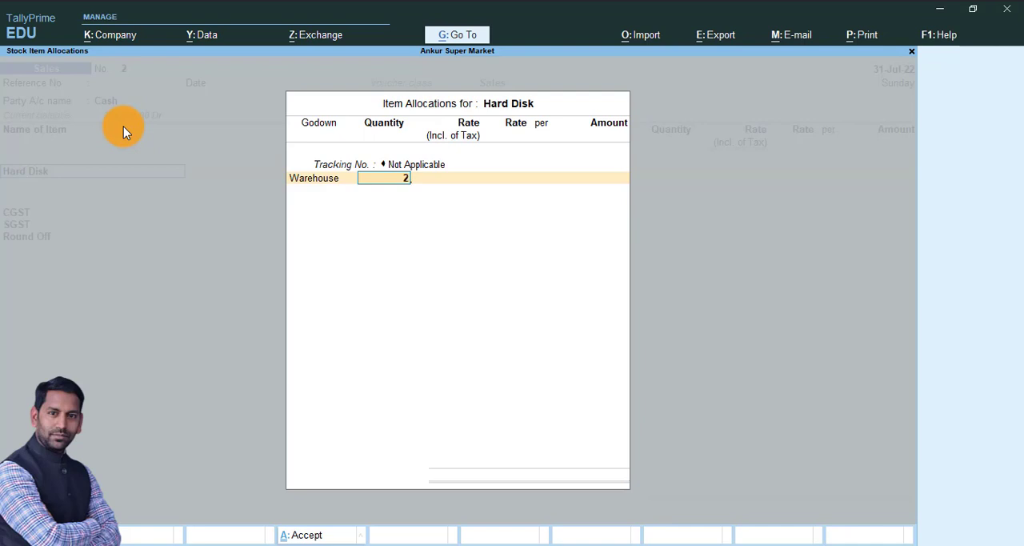
text(2)
key(Return)
key(Return)
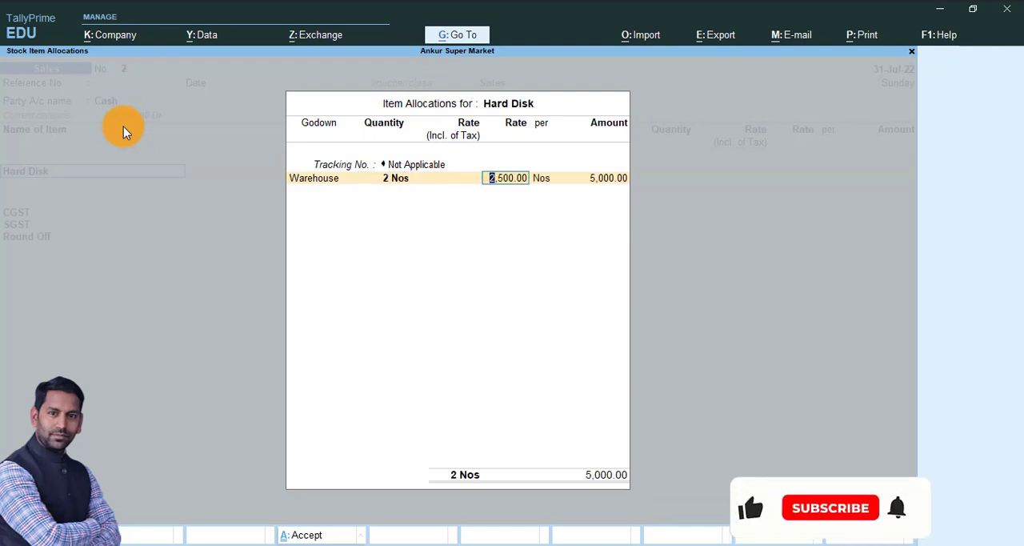
Step: Set the Hard Disk rate to 2,501 per Nos, end the item allocation and leave the tax-inclusive rate blank
text(250)
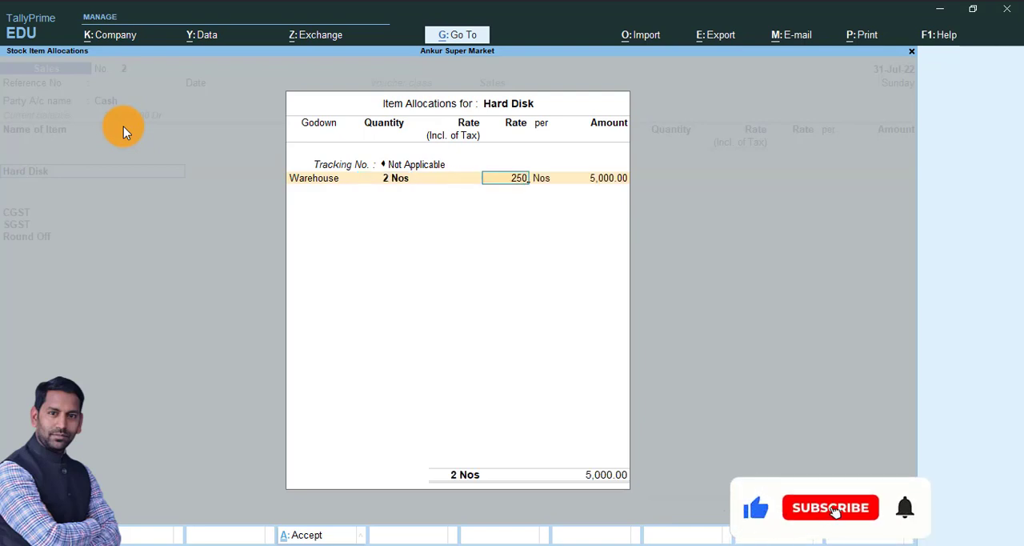
text(1)
key(Return)
key(Return)
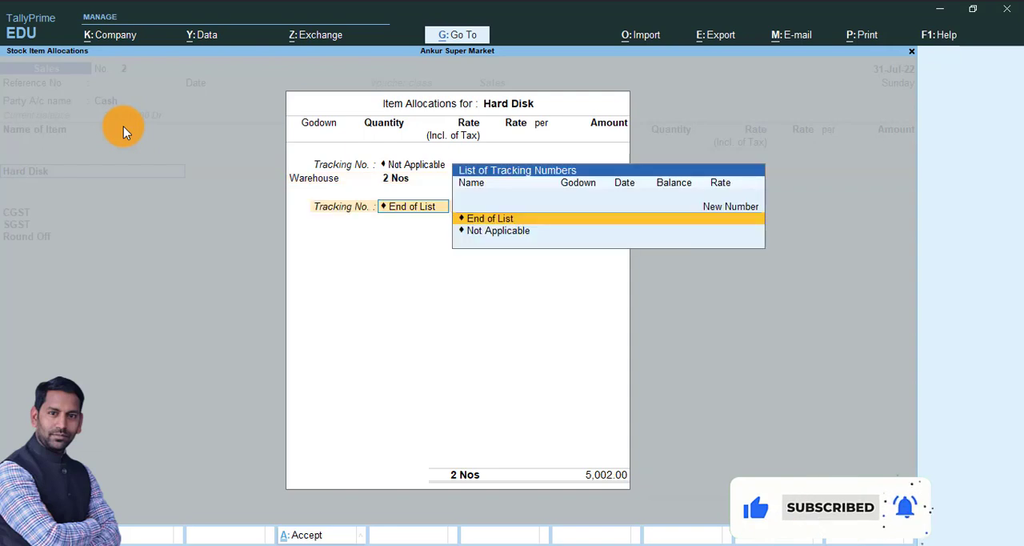
key(Return)
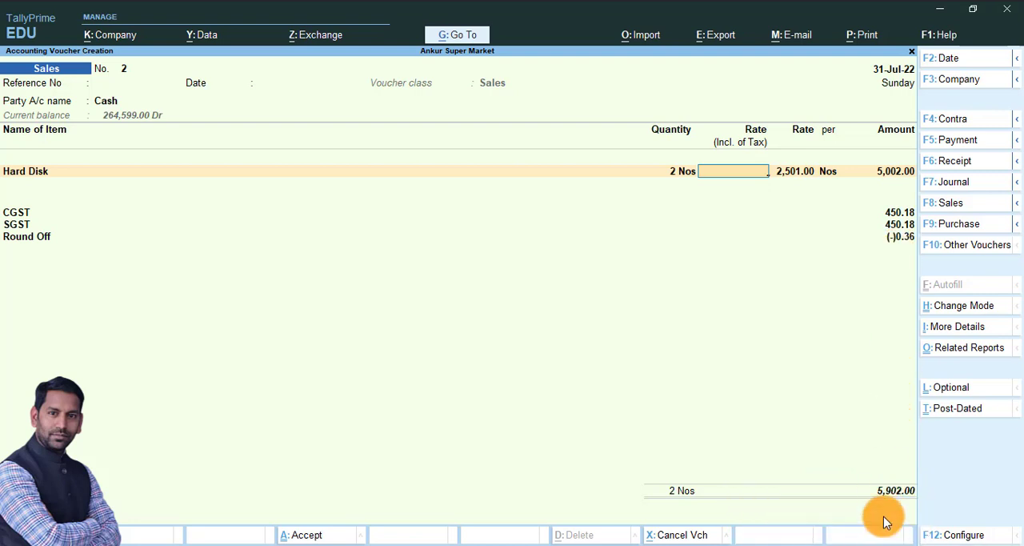
key(Return)
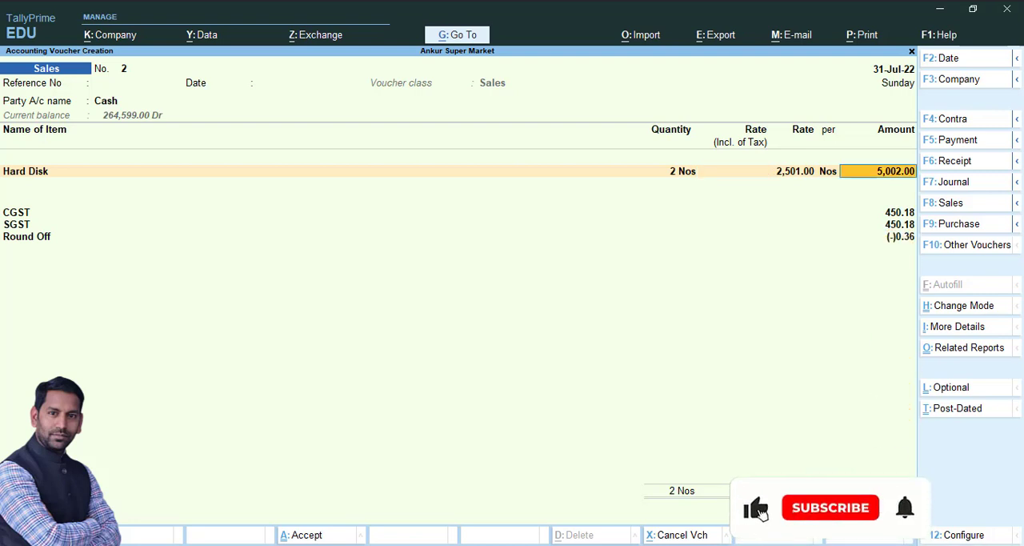